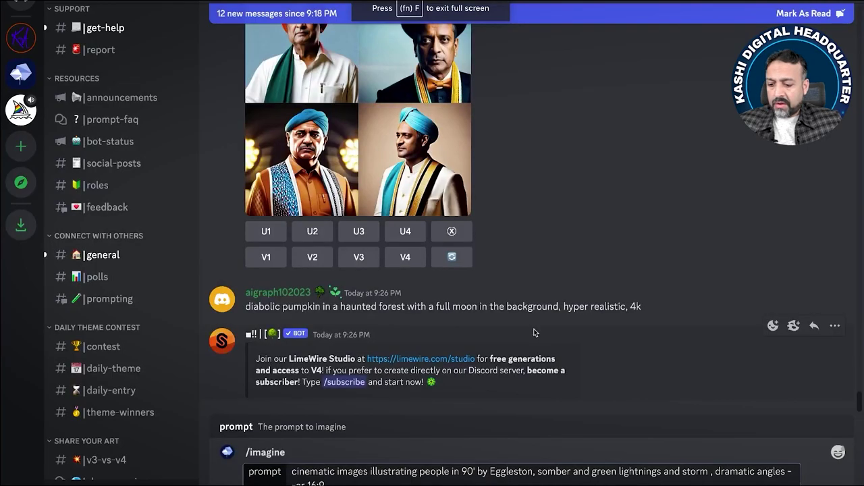
# - Switch to the DALL·E page and fill its description with a random surprise prompt
pyautogui.hotkey('ctrl', 'Tab')
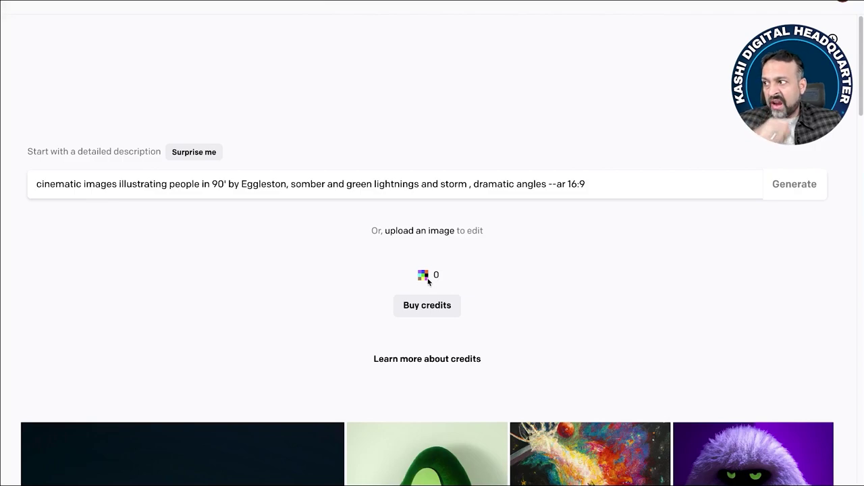
pyautogui.click(194, 153)
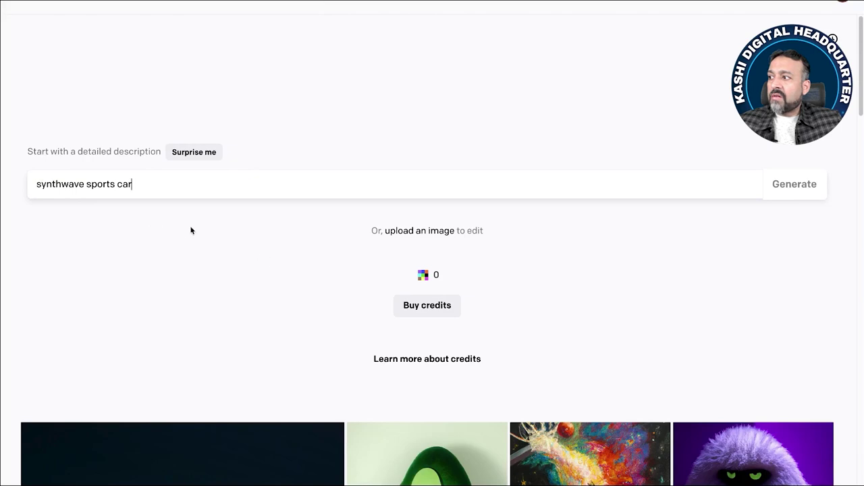
pyautogui.tripleClick(124, 186)
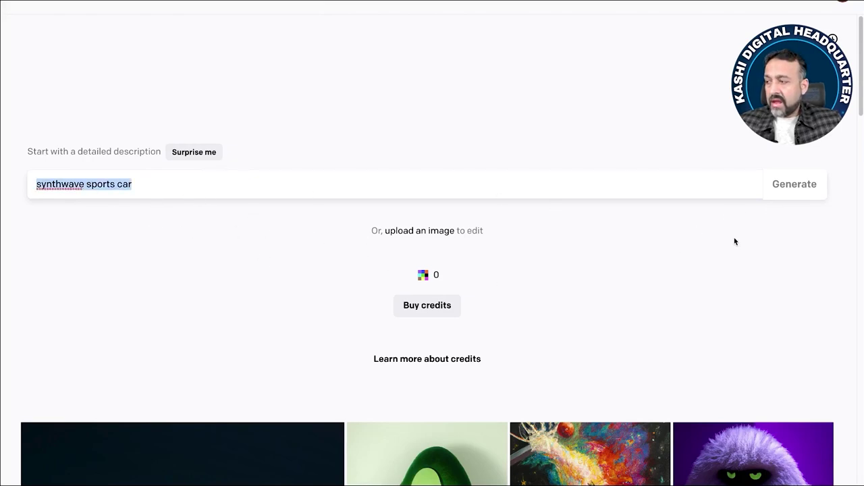
pyautogui.press('Left')
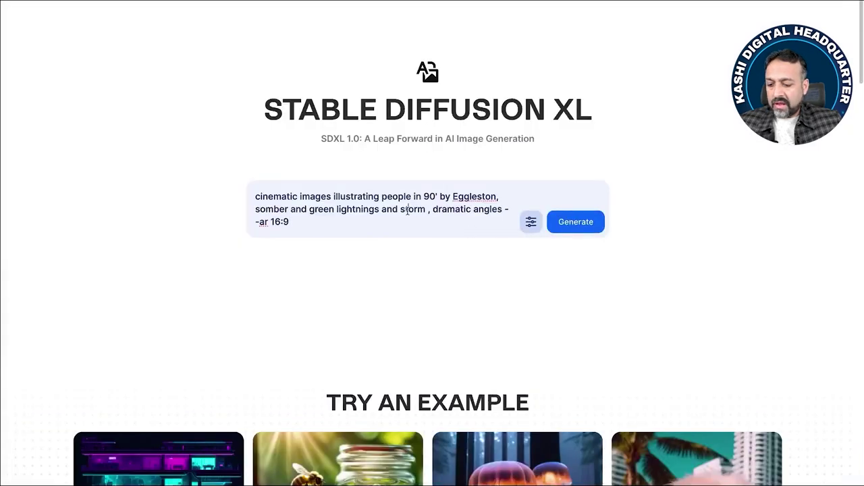
# - Copy the whole Eggleston storm prompt from Stable Diffusion XL and replace the DALL·E description with it
pyautogui.hotkey('ctrl', 'a')
pyautogui.hotkey('ctrl', 'c')
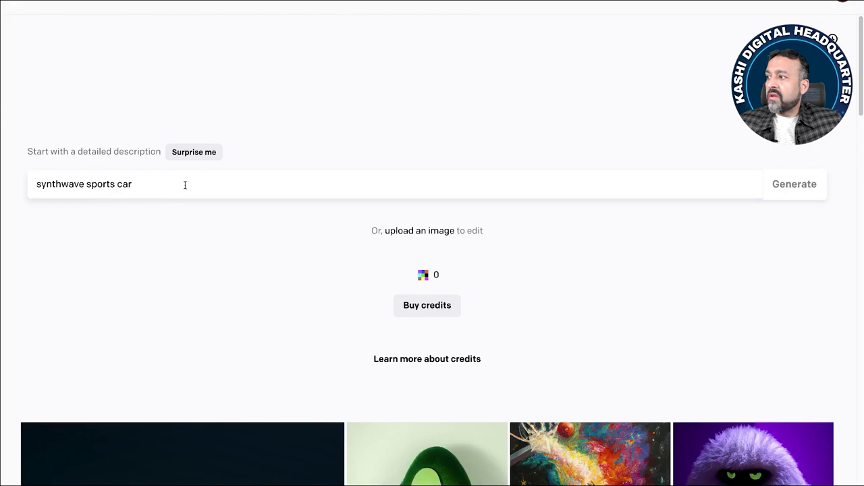
pyautogui.click(185, 184)
pyautogui.hotkey('ctrl', 'a')
pyautogui.hotkey('ctrl', 'v')
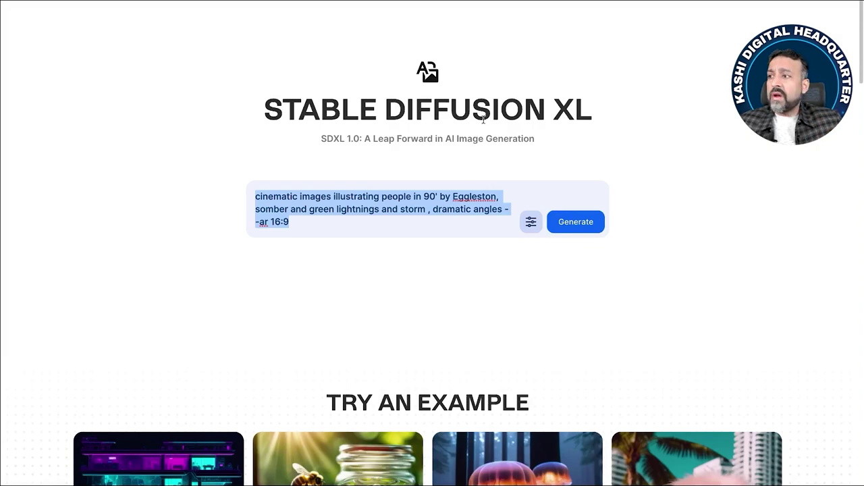
# - Generate images from the Eggleston storm prompt in Stable Diffusion XL
pyautogui.click(559, 231)
pyautogui.click(589, 230)
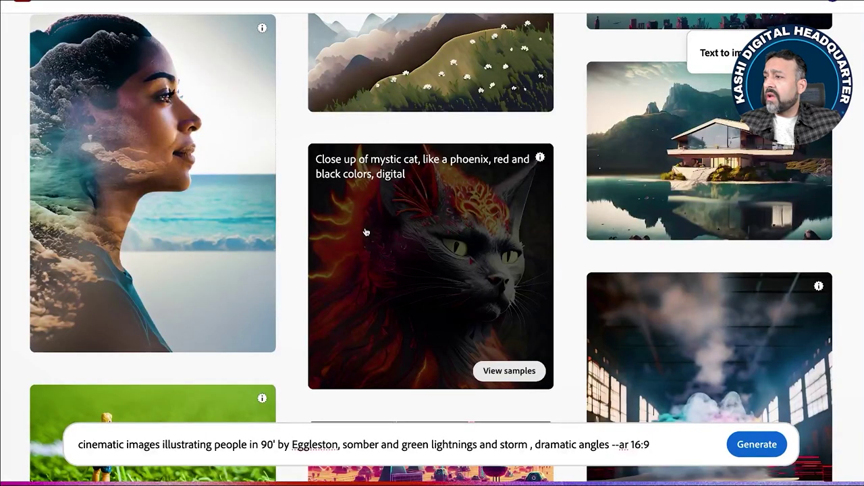
# - Switch to Adobe Firefly, open Text to image from its home page, and generate images from the copied Eggleston storm prompt
pyautogui.scroll(5, 44, 9)
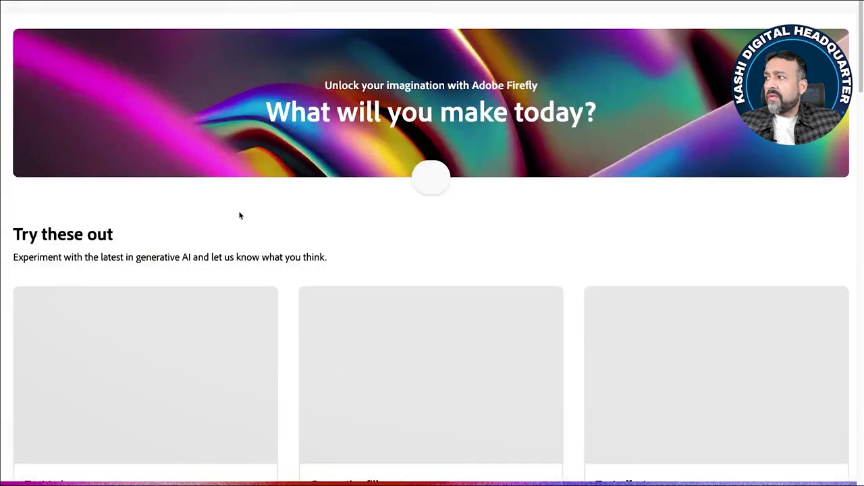
pyautogui.scroll(-3, 168, 383)
pyautogui.write('pai')
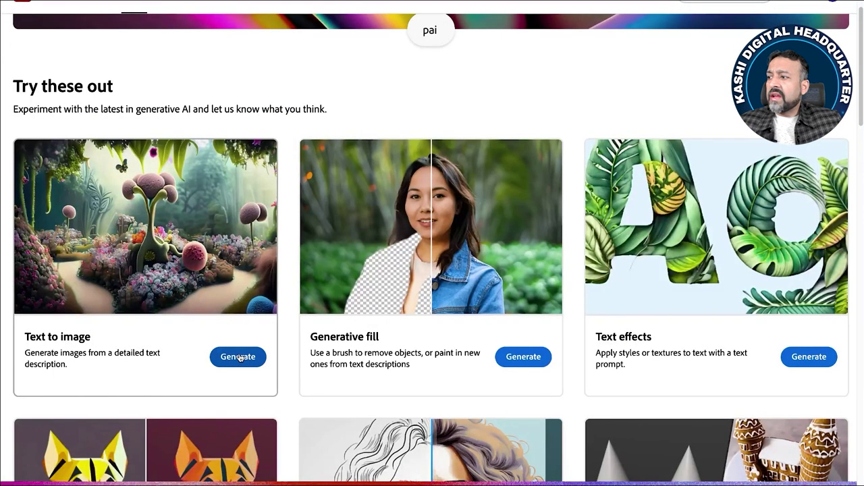
pyautogui.write('nt')
pyautogui.click(237, 357)
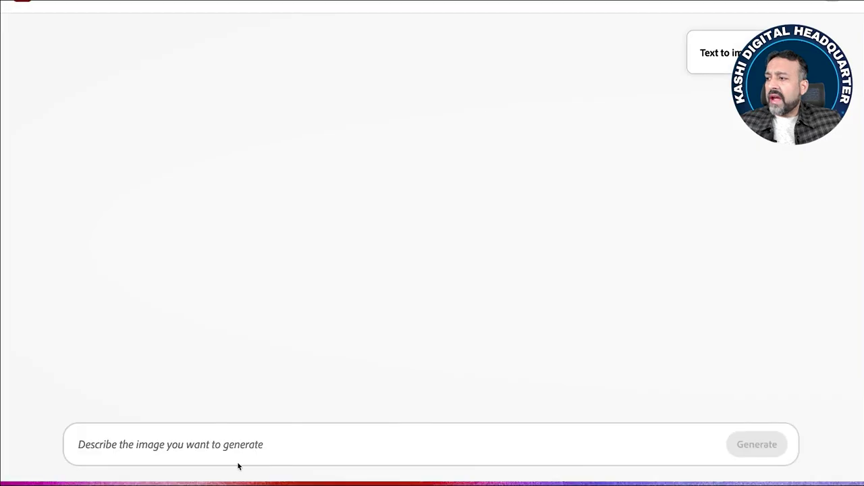
pyautogui.click(218, 444)
pyautogui.press('super+v')
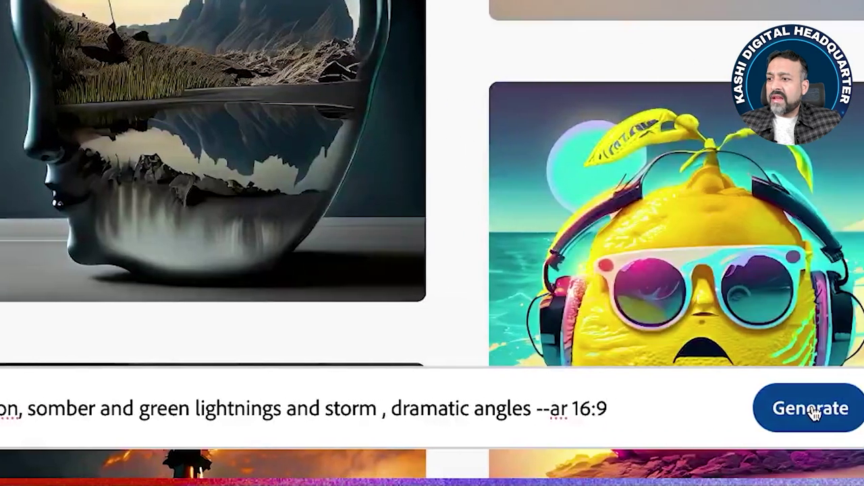
pyautogui.click(813, 410)
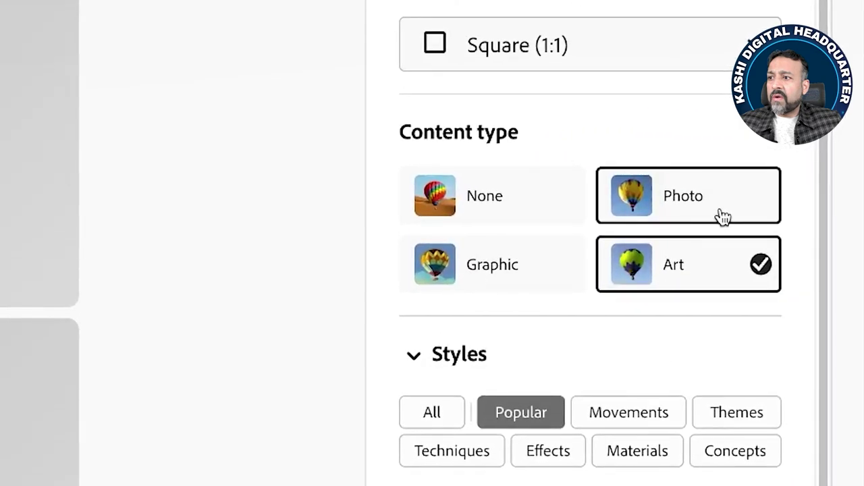
# - Set the Firefly content type to Photo and the lighting to Low lighting, and generate the images again
pyautogui.click(735, 204)
pyautogui.scroll(-10, 552, 475)
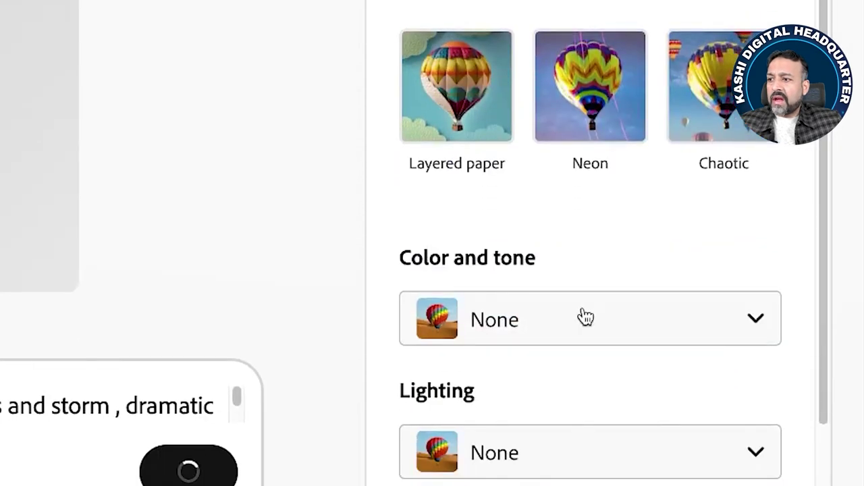
pyautogui.scroll(-2, 633, 303)
pyautogui.click(603, 335)
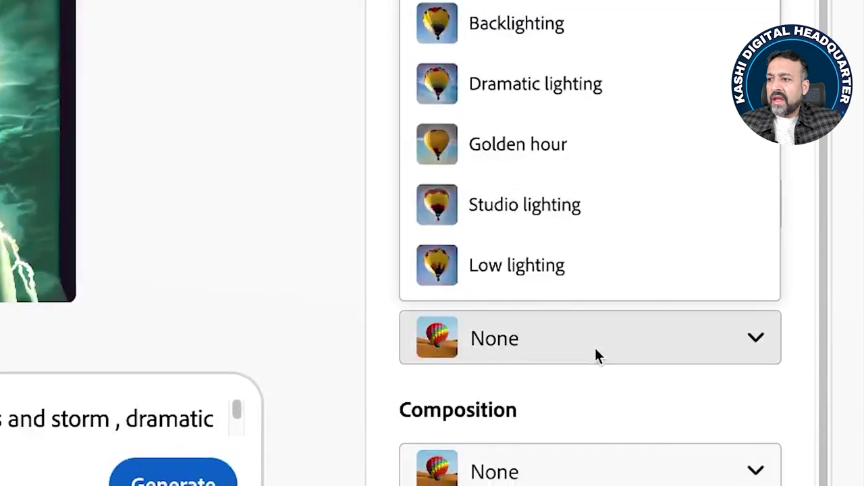
pyautogui.click(520, 343)
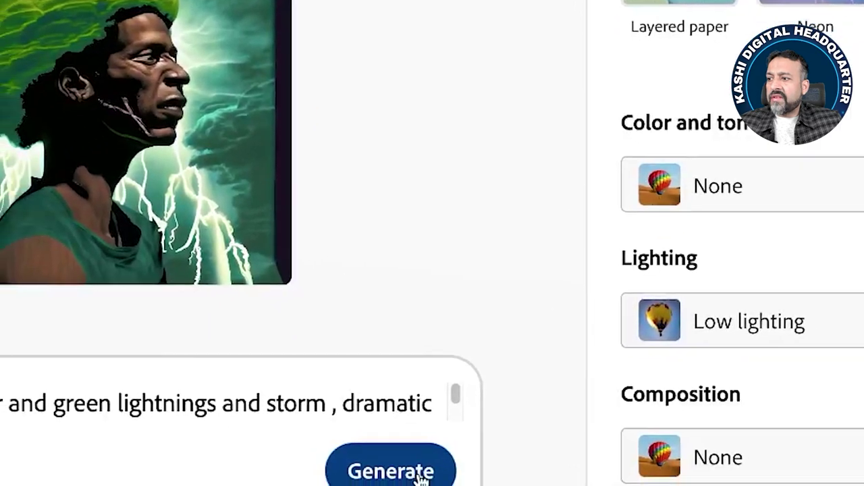
pyautogui.click(419, 470)
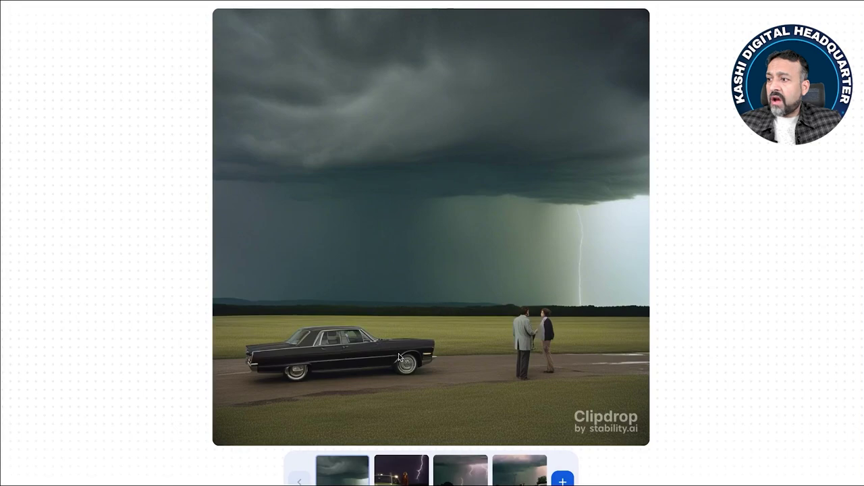
# - Switch to the Clipdrop Stable Diffusion XL results and view the generated images one by one
pyautogui.click(424, 469)
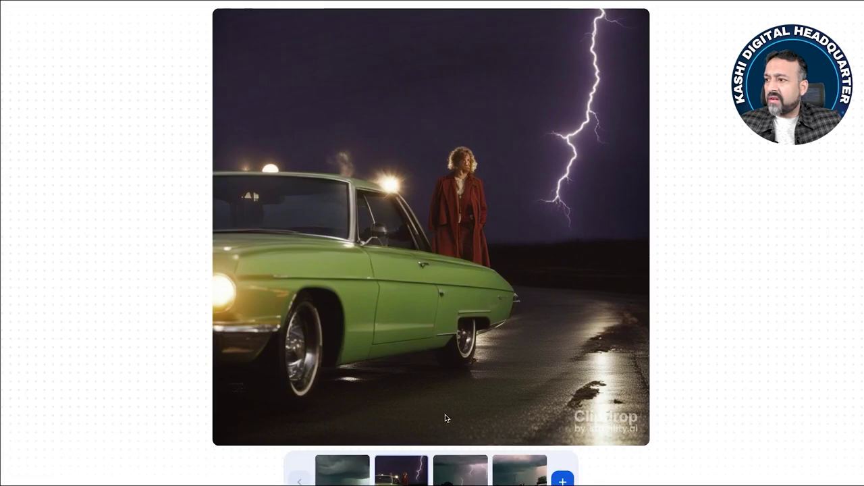
pyautogui.click(463, 478)
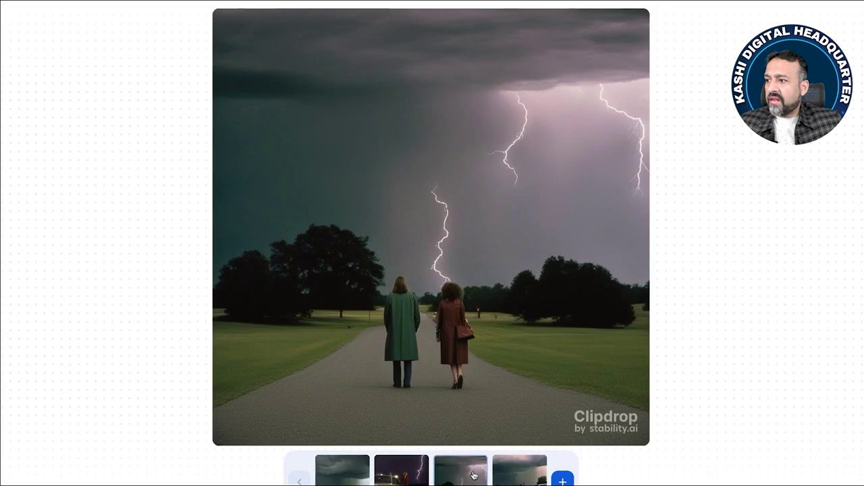
pyautogui.press('Right')
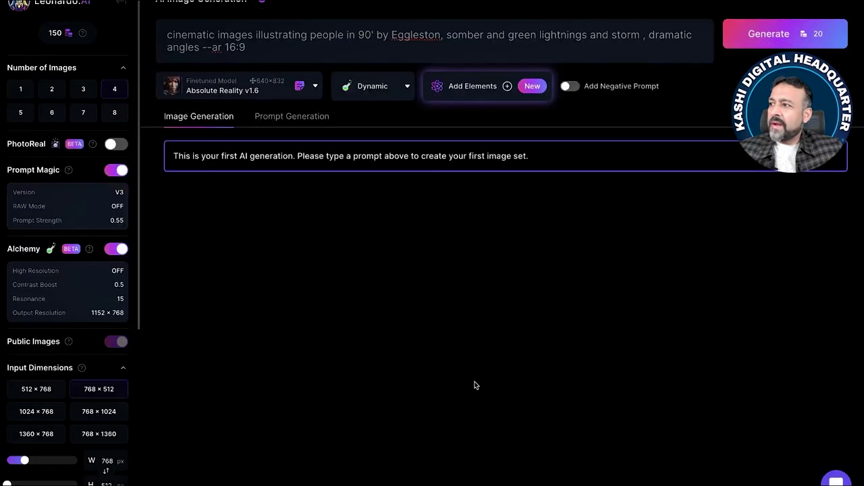
# - Switch to Leonardo.Ai, review the finetuned models, and generate four images from the Eggleston storm prompt with Absolute Reality v1.6
pyautogui.click(263, 41)
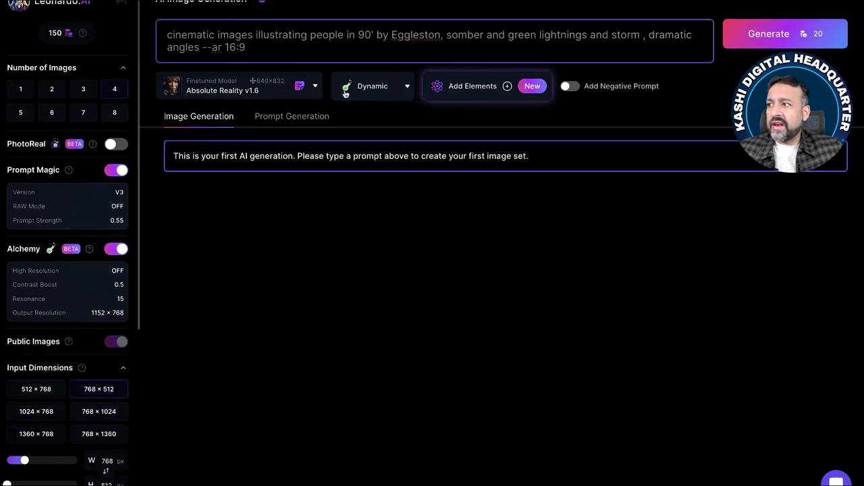
pyautogui.click(314, 86)
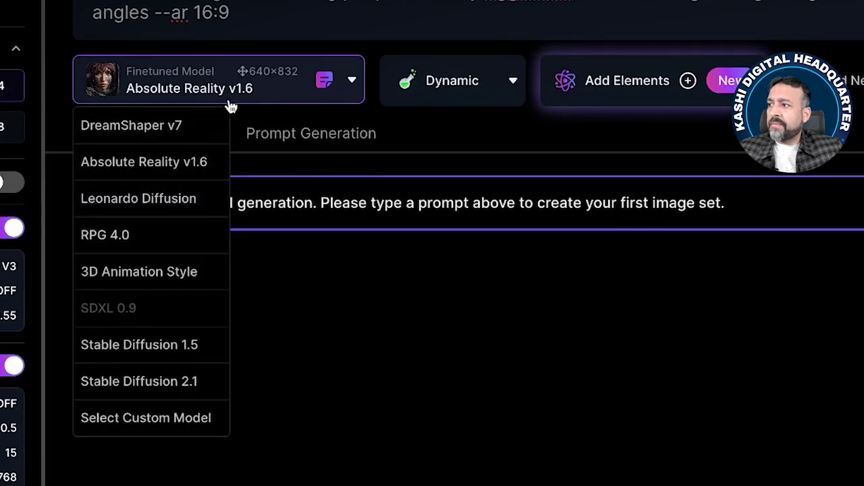
pyautogui.click(577, 129)
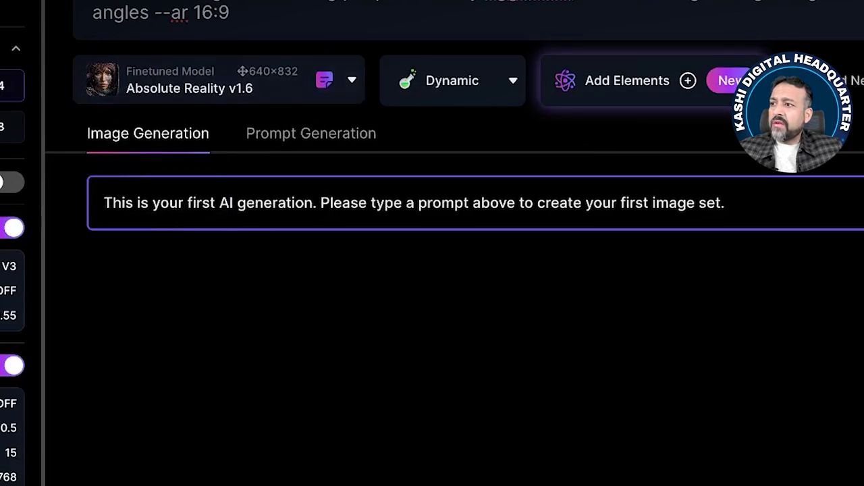
pyautogui.click(747, 63)
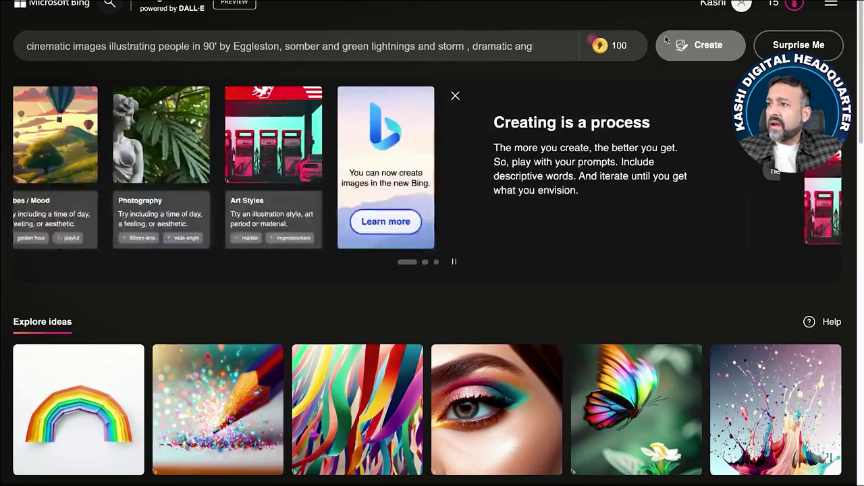
# - Switch to Microsoft Bing's image creator and create images from the Eggleston storm prompt
pyautogui.click(700, 48)
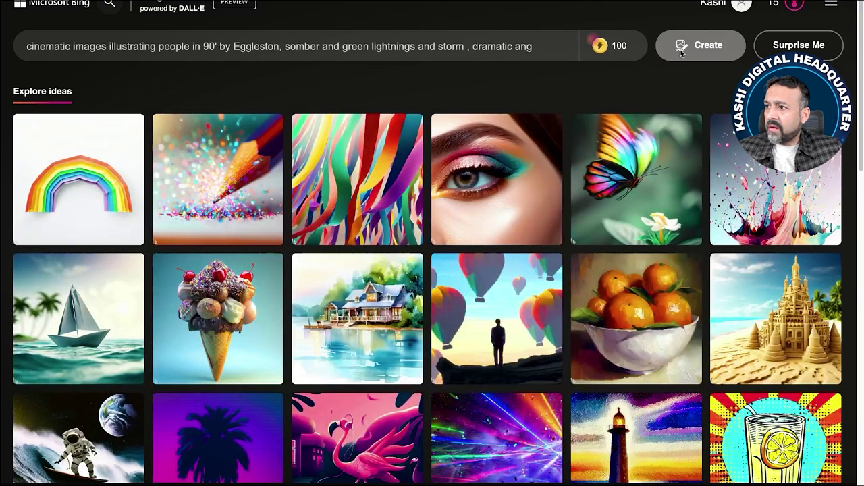
pyautogui.moveTo(540, 49)
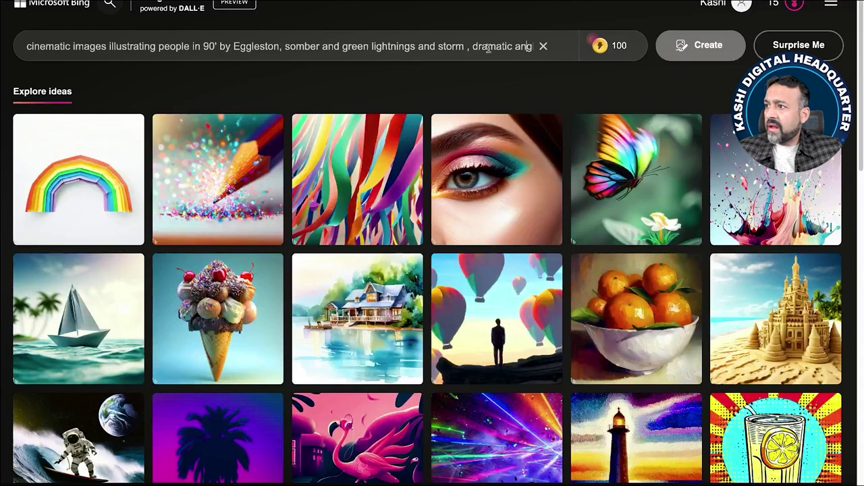
pyautogui.moveTo(479, 47); pyautogui.dragTo(4, 43)
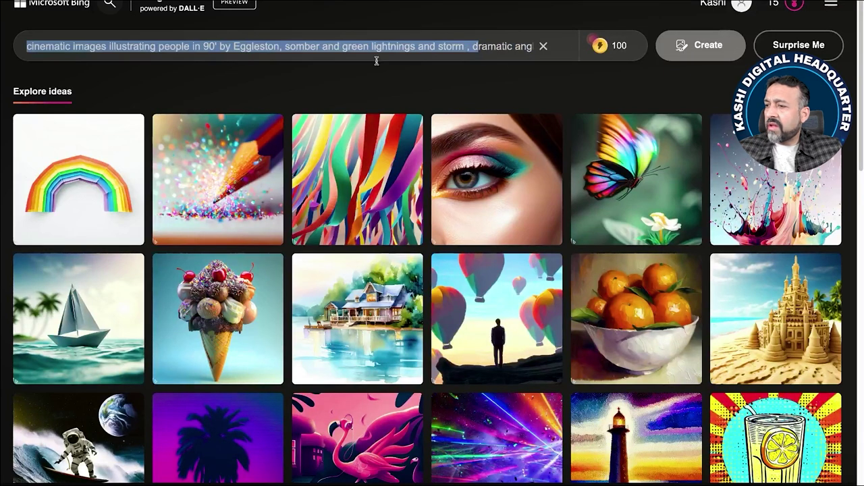
pyautogui.click(659, 46)
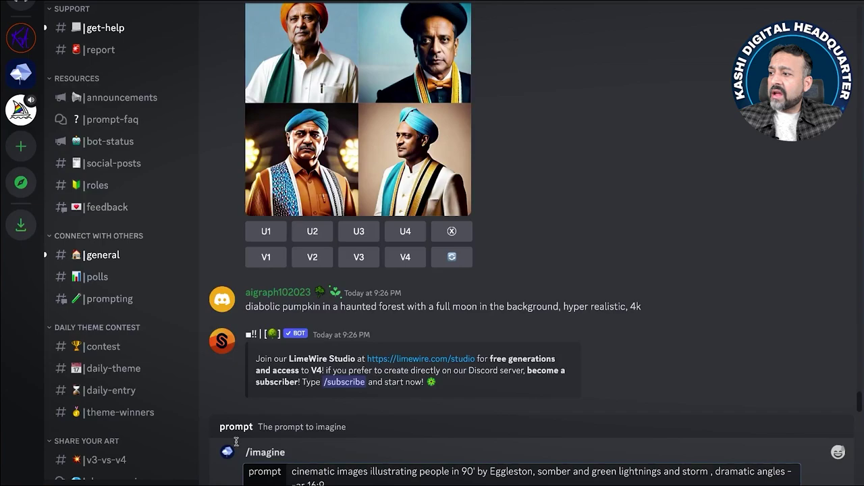
# - Switch to Discord, look through the rookie channels, and submit the /imagine command with the Eggleston storm prompt
pyautogui.scroll(-5, 120, 340)
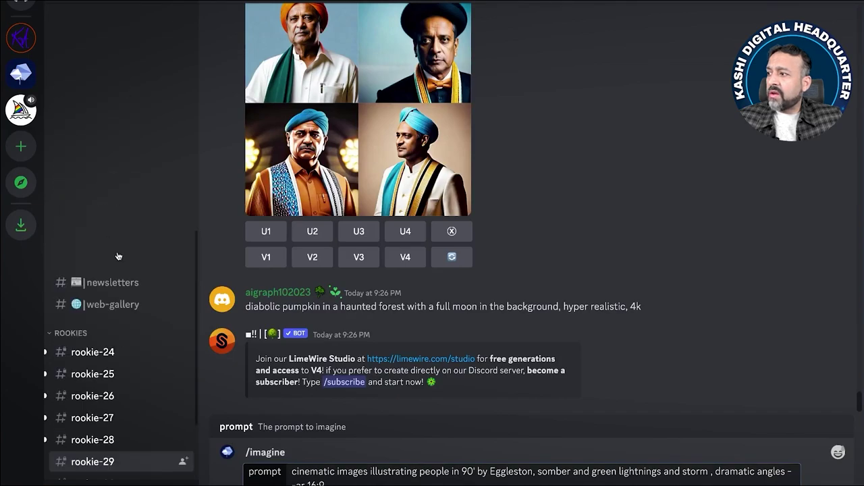
pyautogui.scroll(-1, 116, 406)
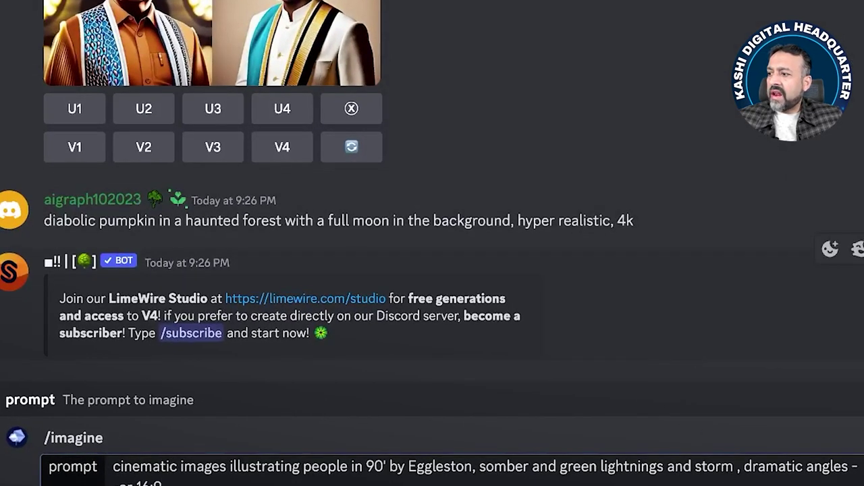
pyautogui.press('Return')
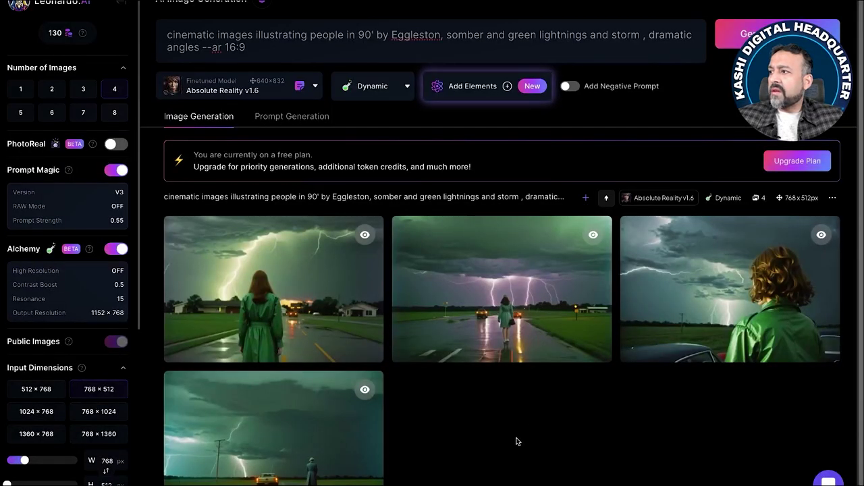
# - Switch back to Leonardo.Ai and view its four generated images enlarged, from the last to the first
pyautogui.scroll(-1, 516, 442)
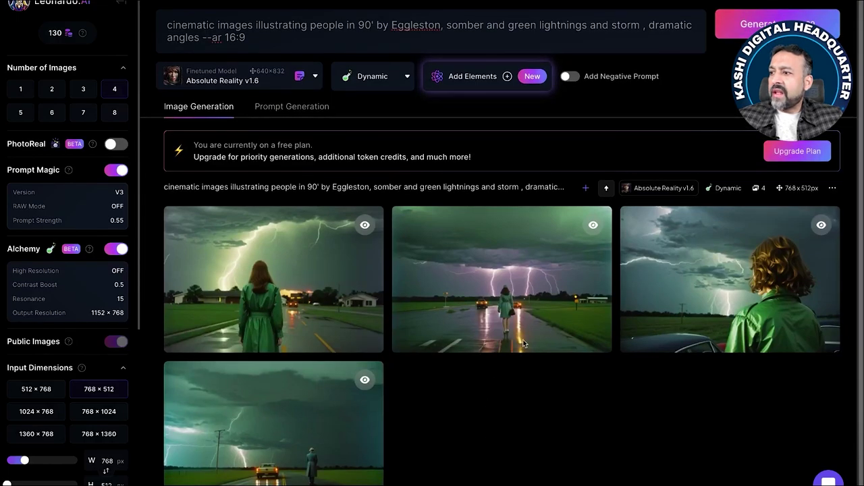
pyautogui.click(274, 422)
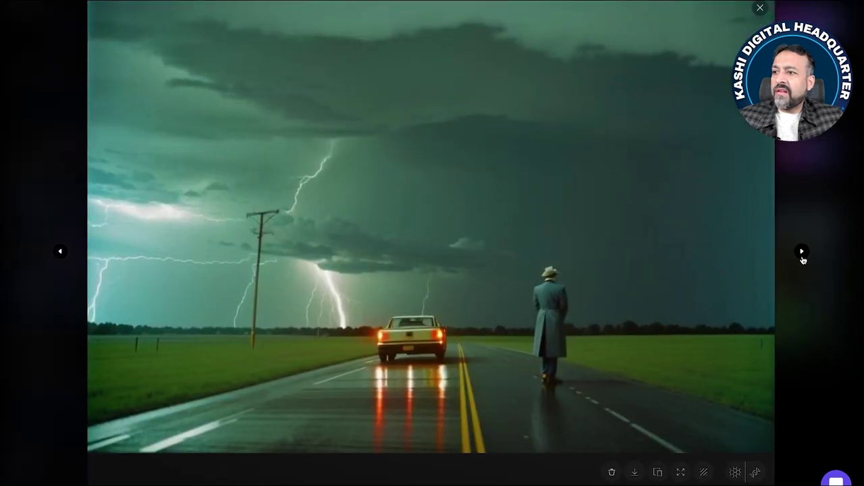
pyautogui.click(60, 252)
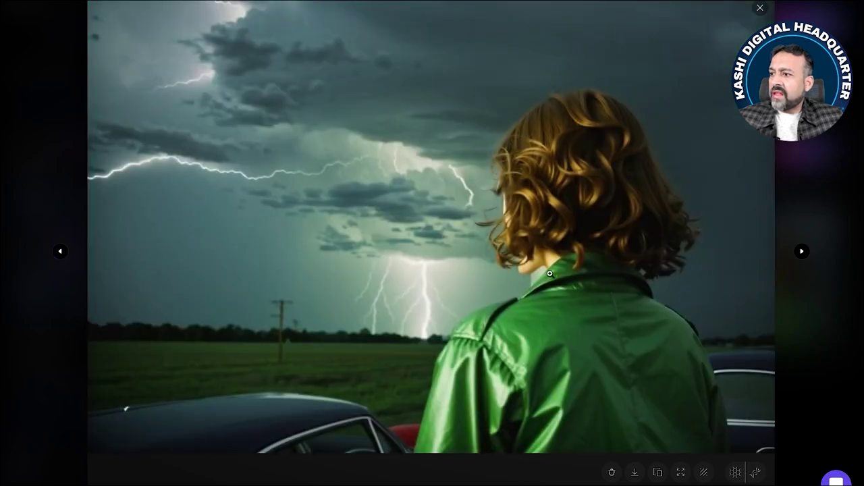
pyautogui.click(61, 252)
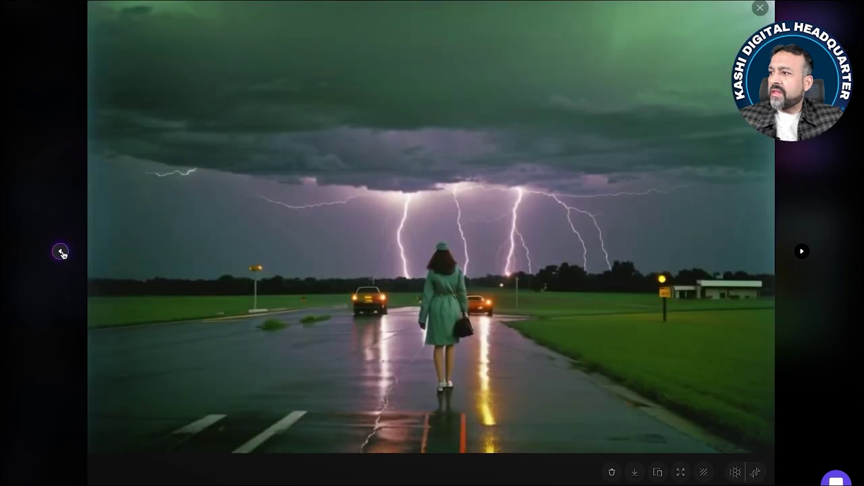
pyautogui.click(60, 251)
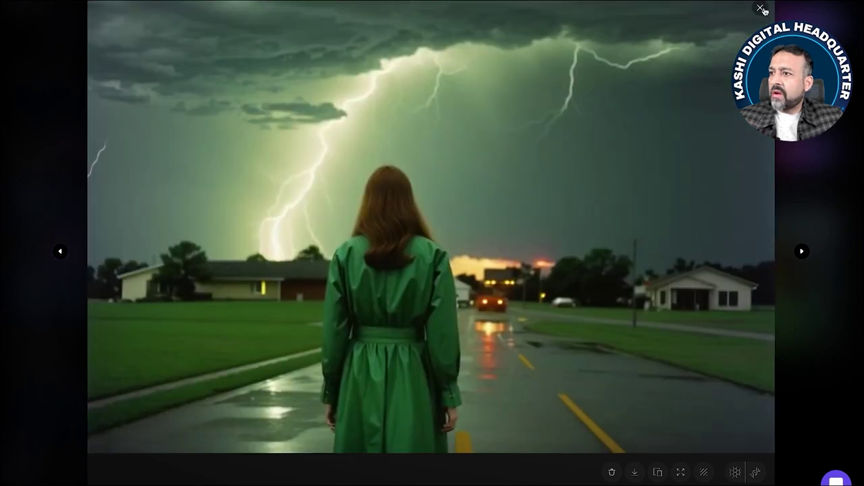
# - Switch to Bing's image creator, dismiss the weekly boosts notice, and paste the Eggleston storm prompt ending in --ar 16:9 again
pyautogui.press('Escape')
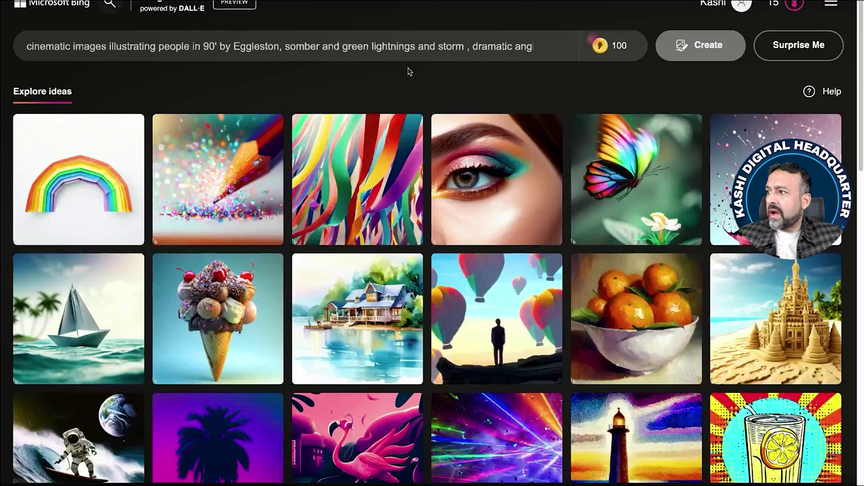
pyautogui.click(430, 47)
pyautogui.hotkey('ctrl', 'a')
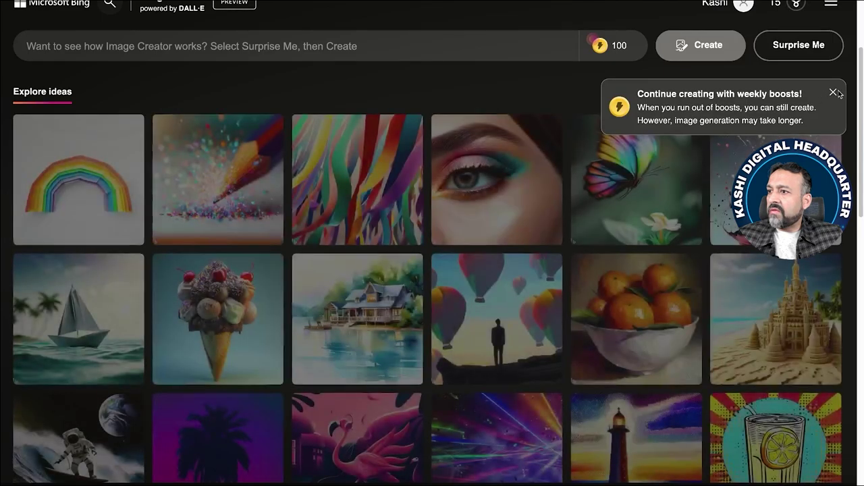
pyautogui.click(833, 93)
pyautogui.click(412, 44)
pyautogui.hotkey('ctrl', 'v')
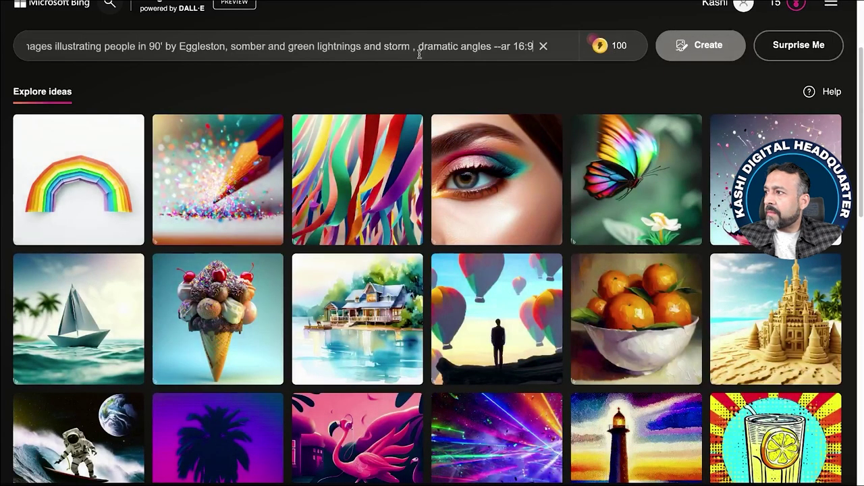
# - Clear the prompt in Bing's image creator, try the Surprise Me option for a suggested prompt, and dismiss the notice
pyautogui.hotkey('ctrl', 'a')
pyautogui.press('BackSpace')
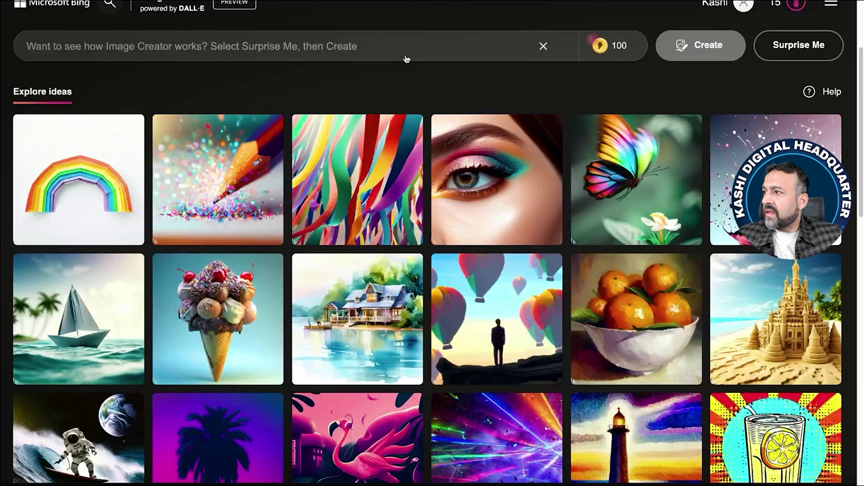
pyautogui.click(808, 46)
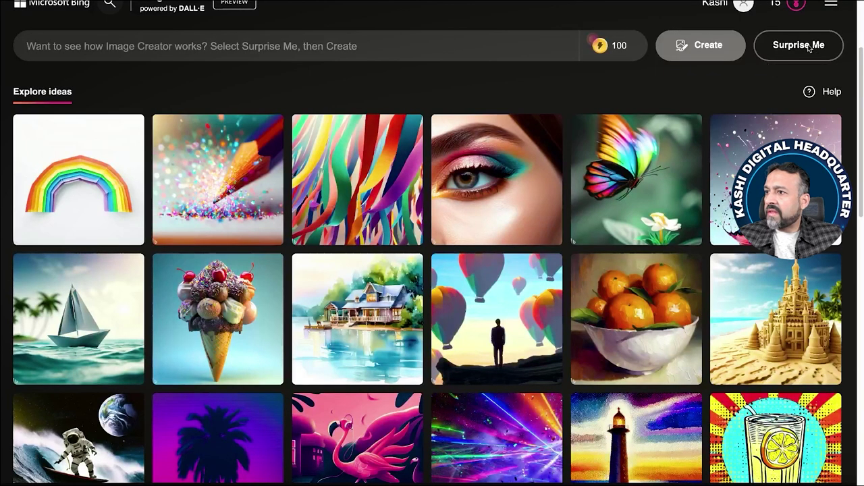
pyautogui.doubleClick(787, 48)
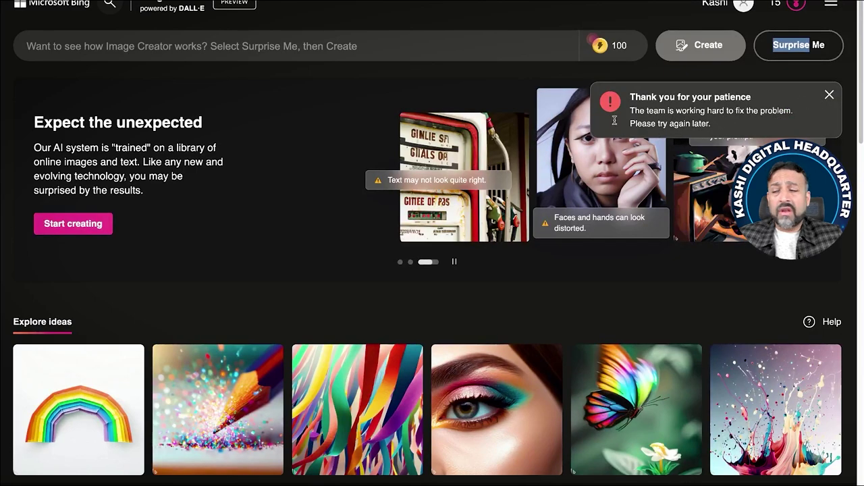
pyautogui.click(830, 94)
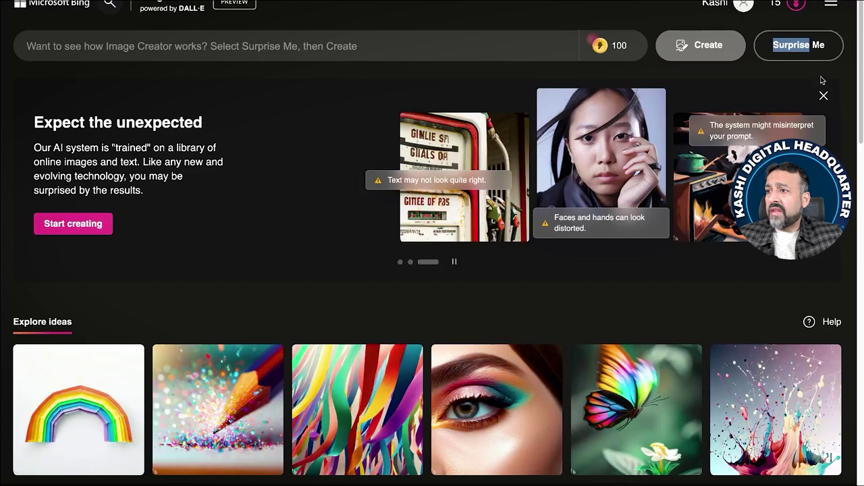
pyautogui.click(808, 100)
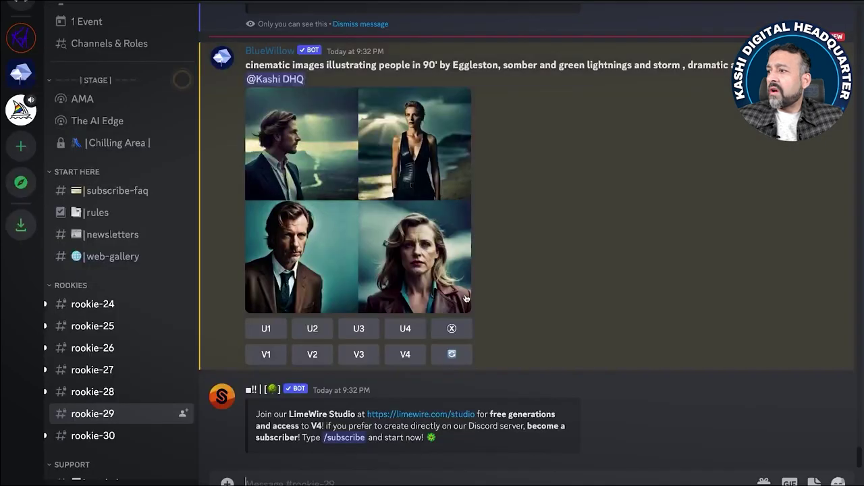
# - Switch to Discord and view BlueWillow's four-image grid for the Eggleston storm prompt enlarged in rookie-29
pyautogui.scroll(1, 383, 198)
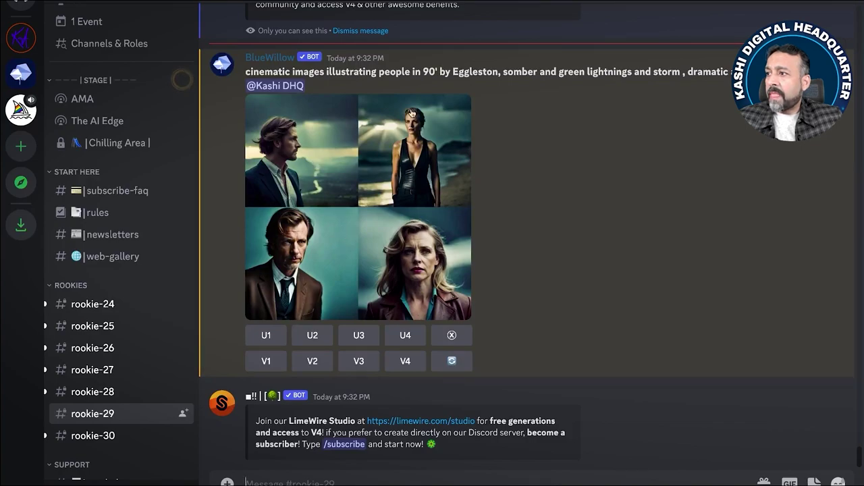
pyautogui.click(299, 170)
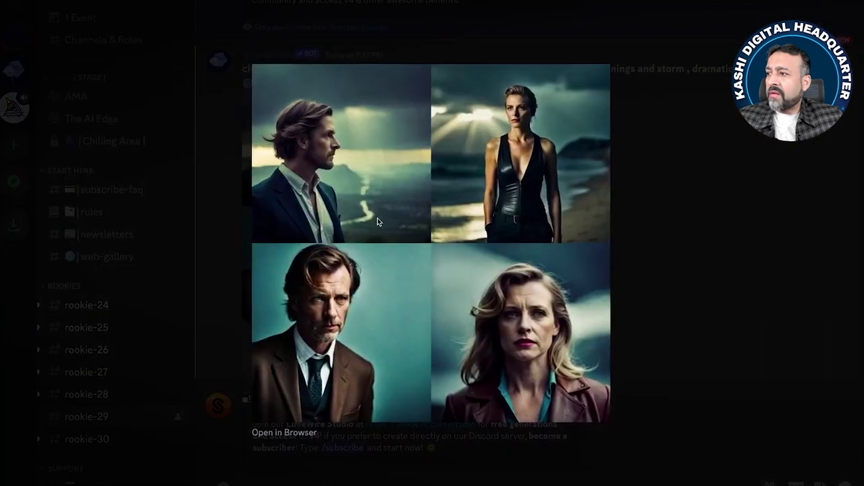